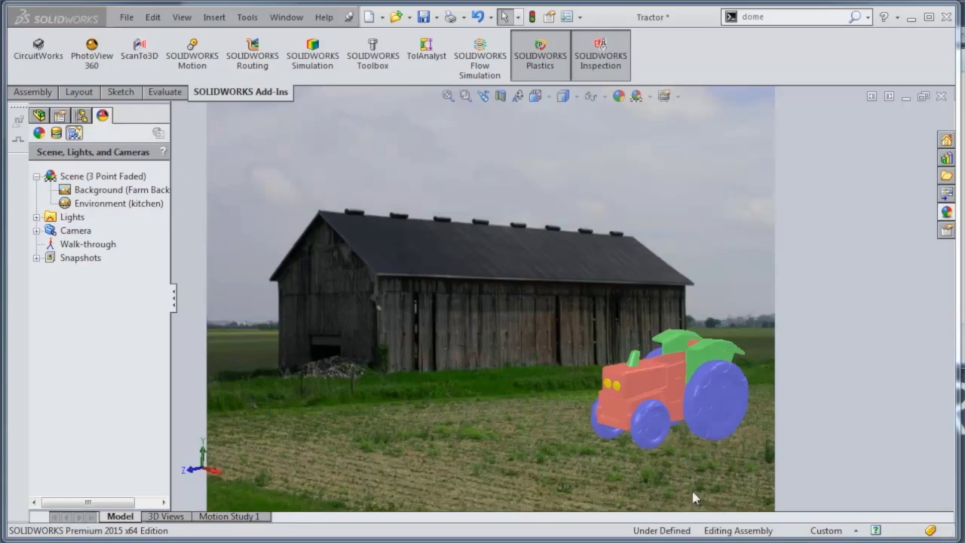
# - Load the PhotoView 360 add-in and display its render tools
pyautogui.moveTo(528, 364); pyautogui.dragTo(527, 367, button='middle')
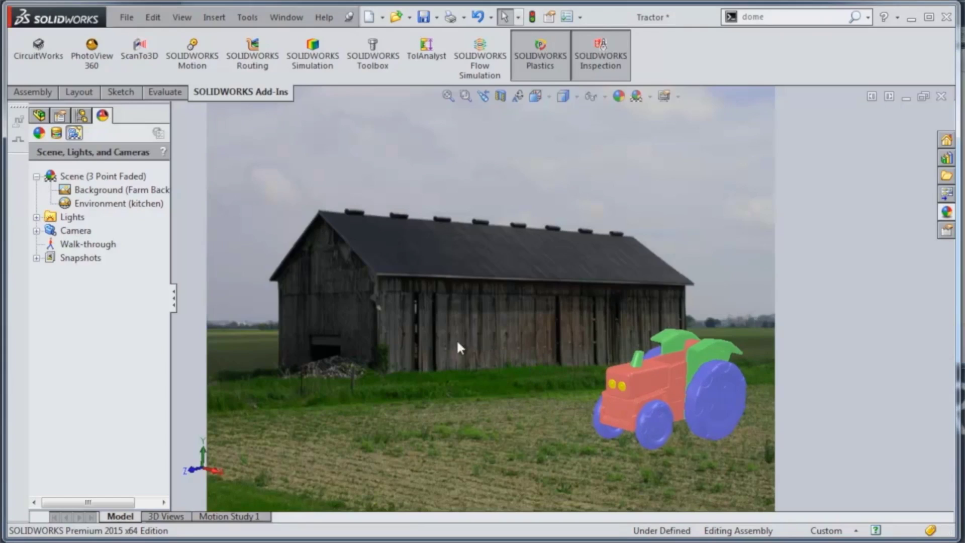
pyautogui.click(101, 66)
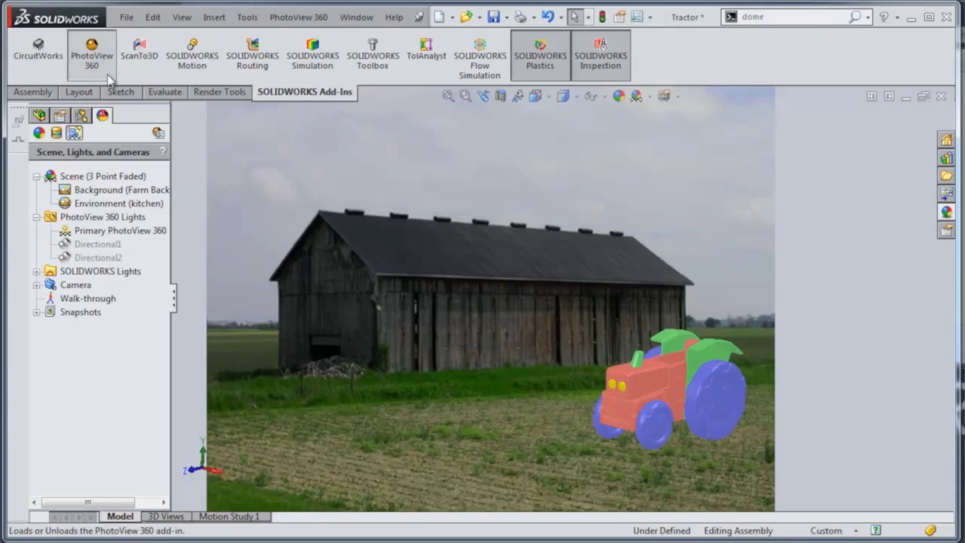
pyautogui.click(212, 96)
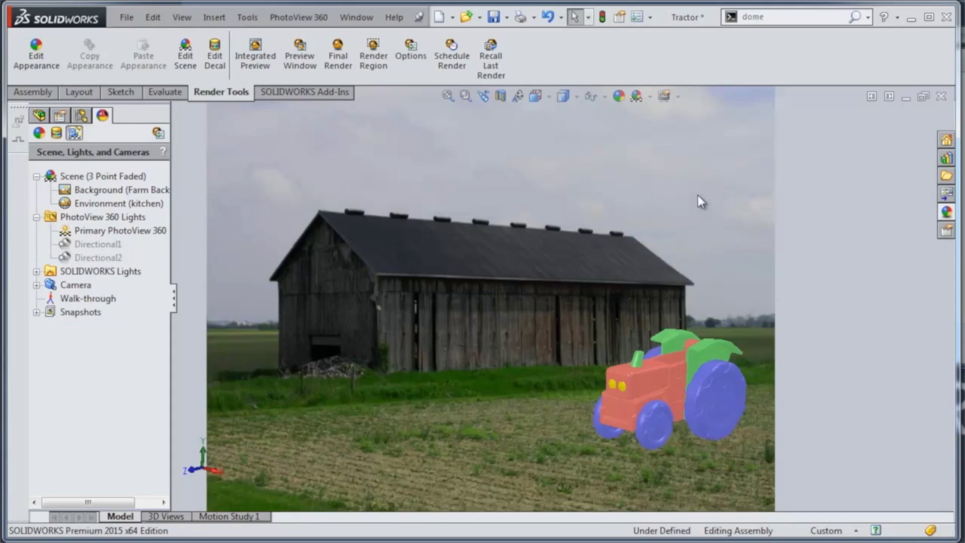
# - Browse the light appearances in the appearance library, covering LED, Area Light, Backlit LCD and Neon Tube
pyautogui.click(947, 212)
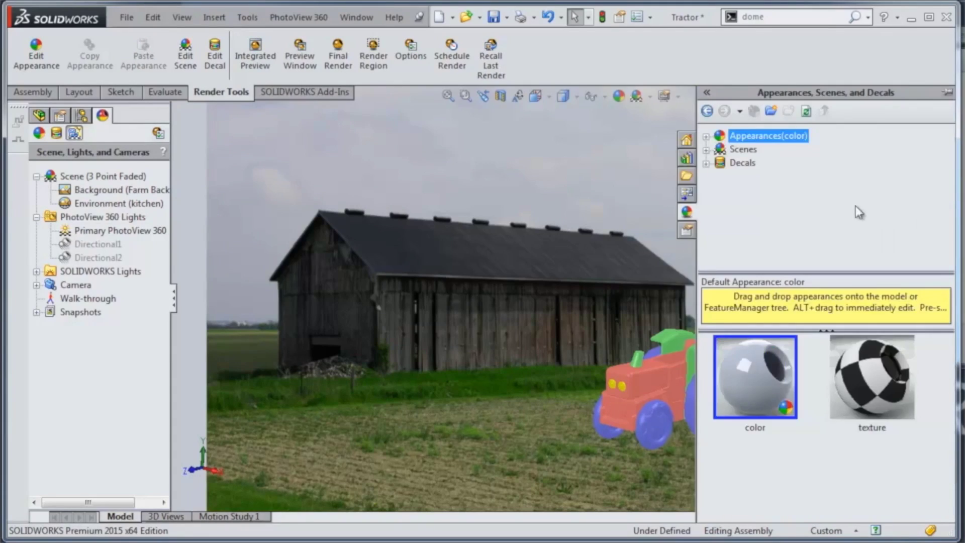
pyautogui.doubleClick(756, 136)
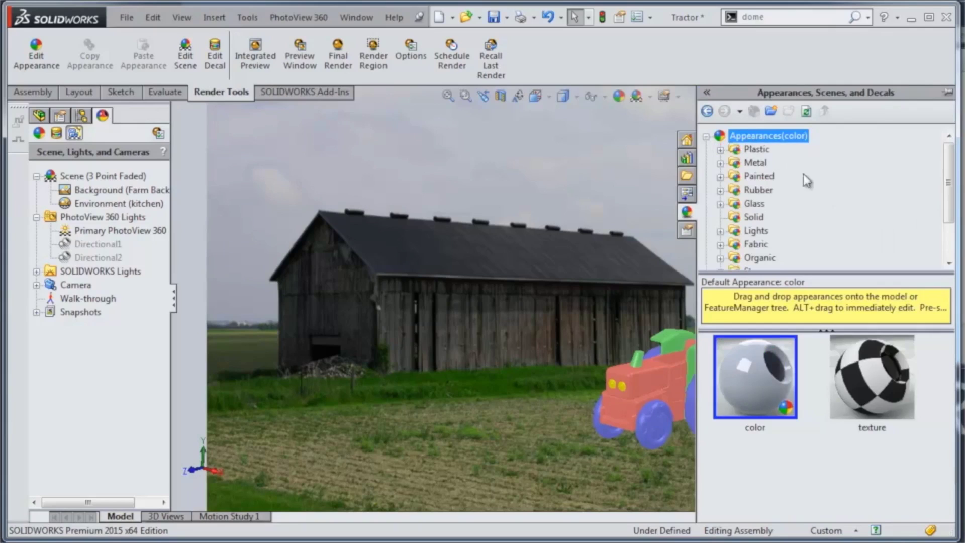
pyautogui.moveTo(950, 165); pyautogui.dragTo(949, 189)
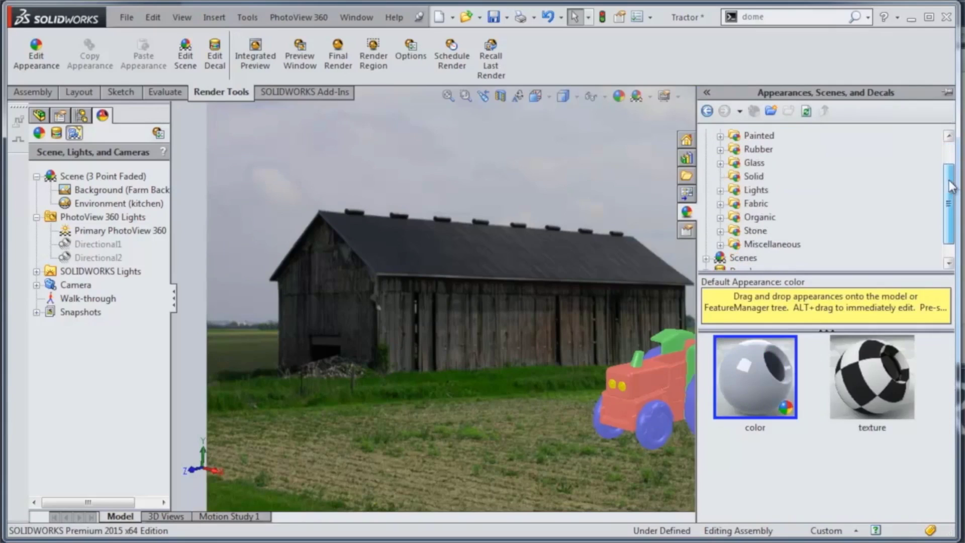
pyautogui.click(754, 190)
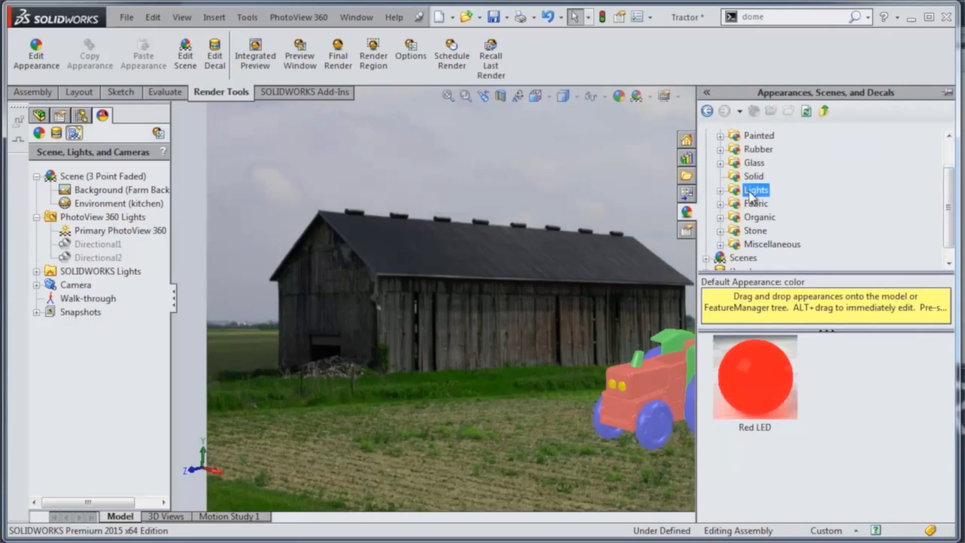
pyautogui.click(721, 191)
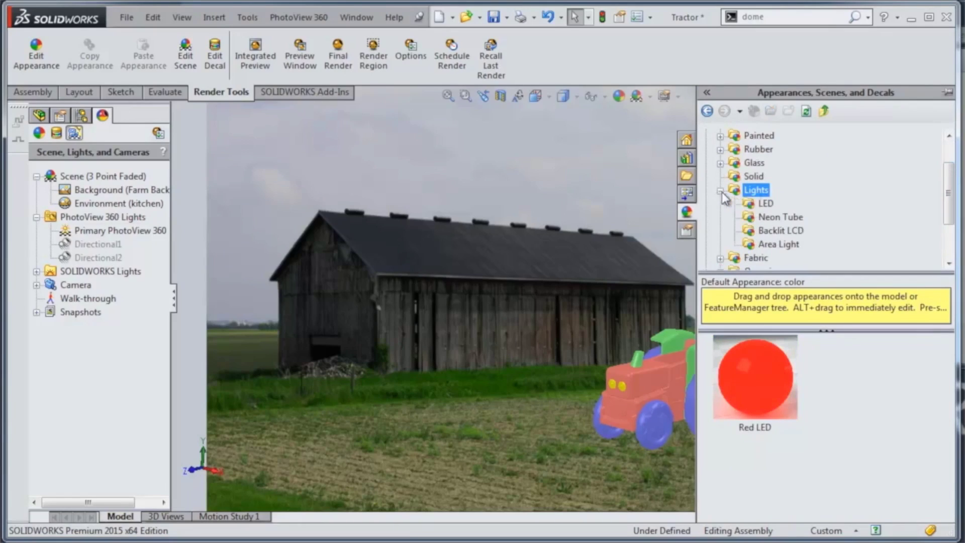
pyautogui.click(766, 203)
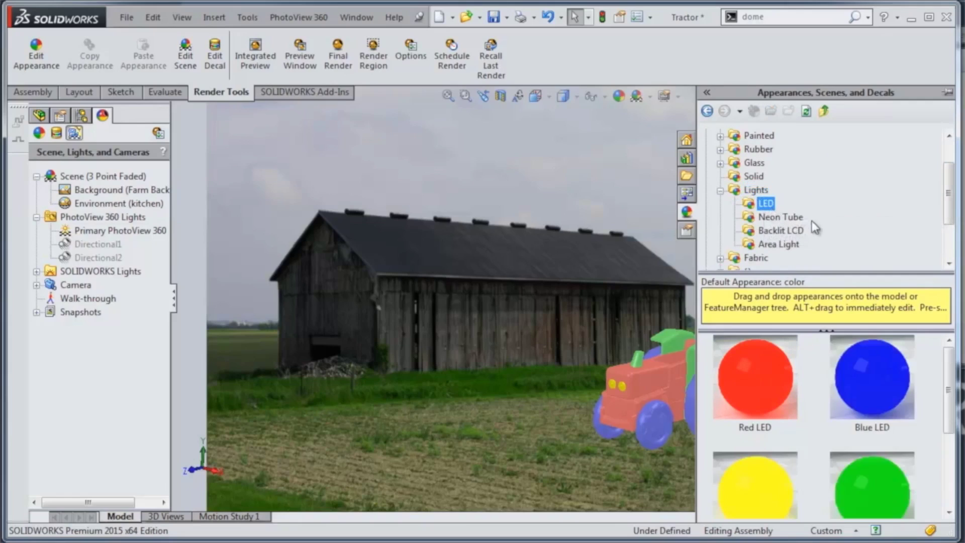
pyautogui.click(791, 244)
pyautogui.click(797, 230)
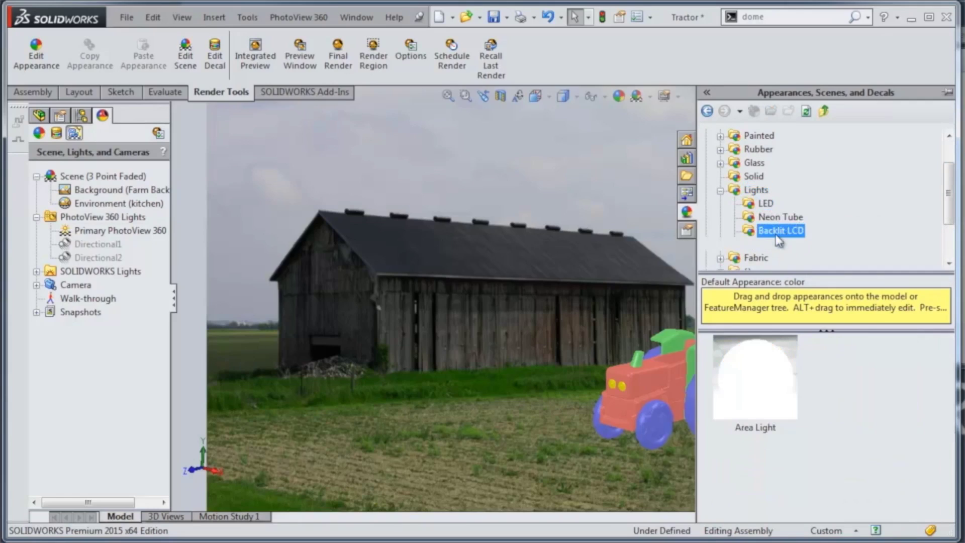
pyautogui.click(769, 216)
# - Apply the Yellow LED appearance to the tractor's Lamps component and check the headlights up close
pyautogui.click(767, 206)
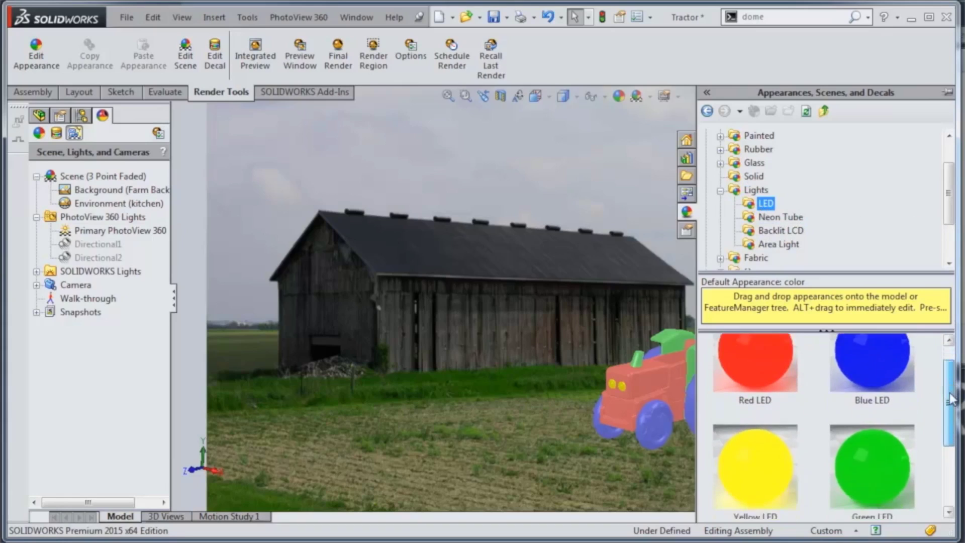
pyautogui.moveTo(952, 385); pyautogui.dragTo(954, 455)
pyautogui.scroll(2, 805, 408)
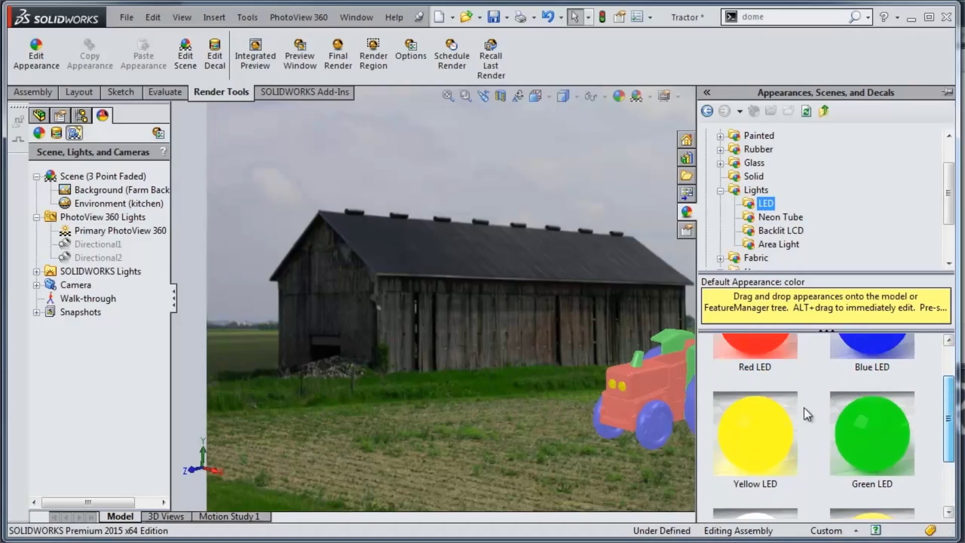
pyautogui.click(739, 410)
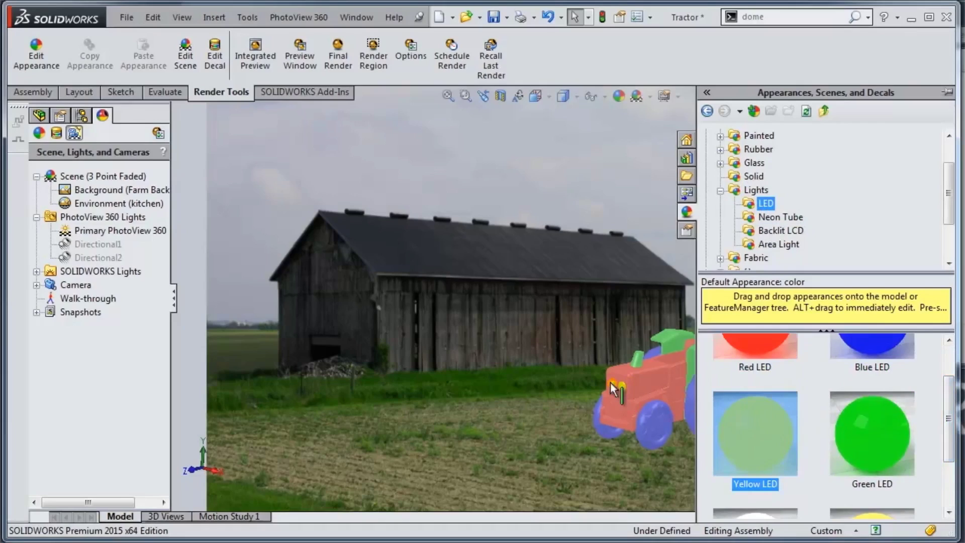
pyautogui.moveTo(749, 429); pyautogui.dragTo(622, 388)
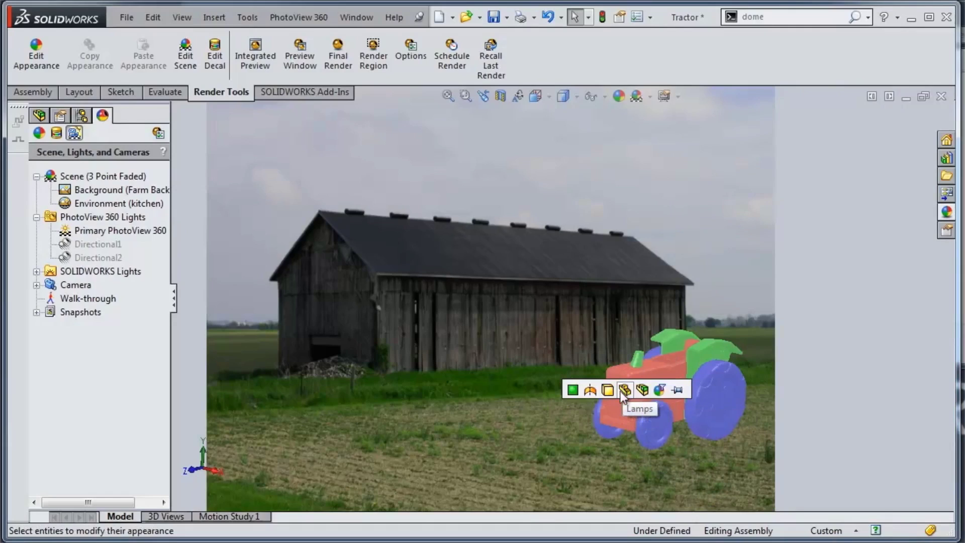
pyautogui.click(625, 392)
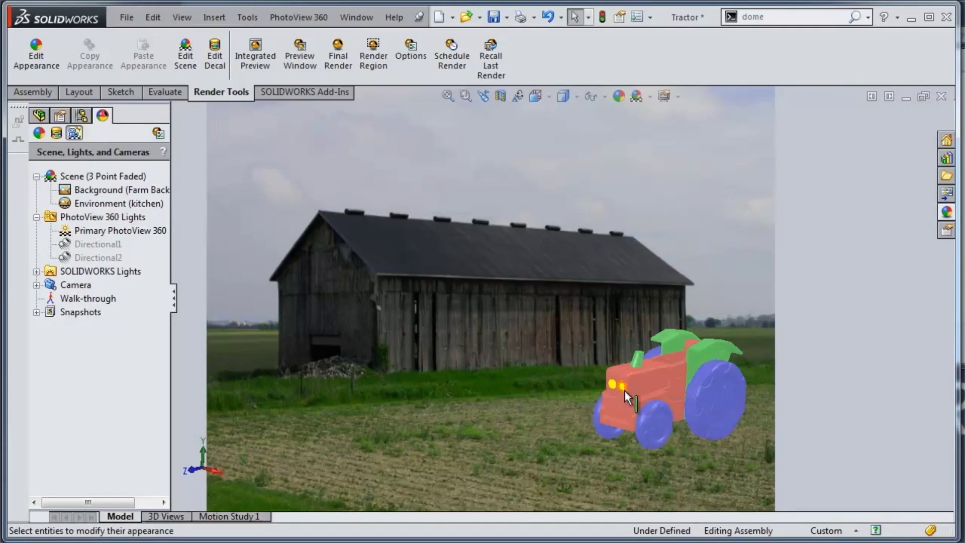
pyautogui.scroll(-5, 624, 352)
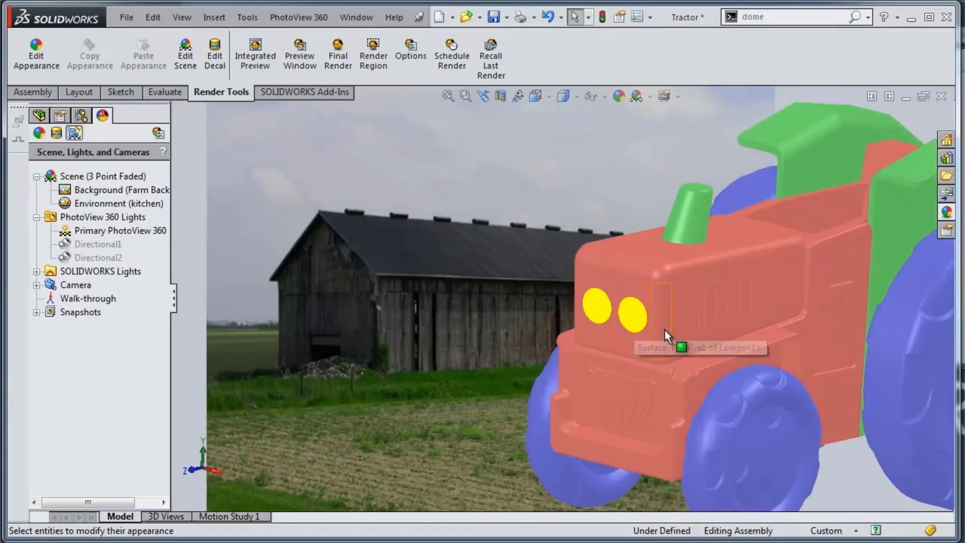
pyautogui.scroll(2, 669, 331)
pyautogui.scroll(3, 673, 329)
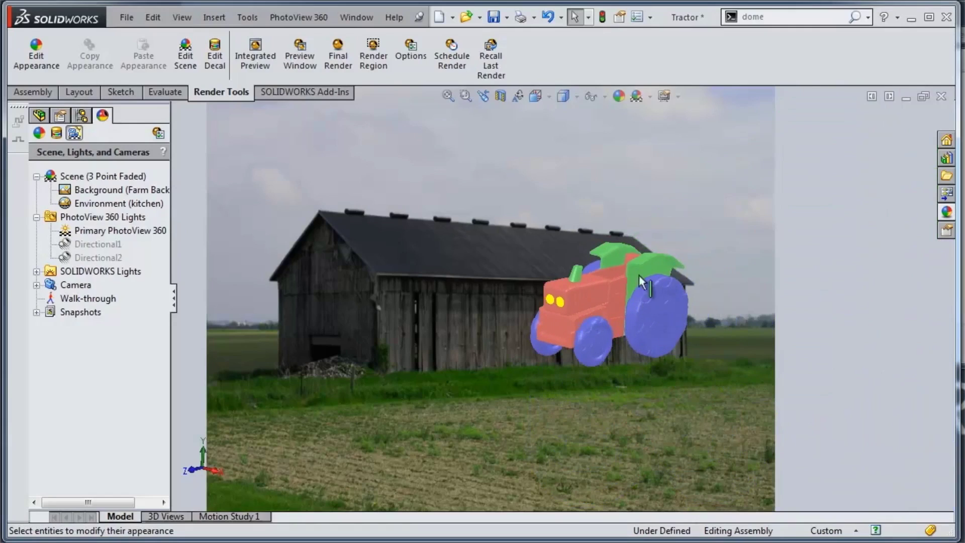
pyautogui.keyDown('ctrl'); pyautogui.moveTo(638, 276); pyautogui.dragTo(706, 357, button='middle'); pyautogui.keyUp('ctrl')
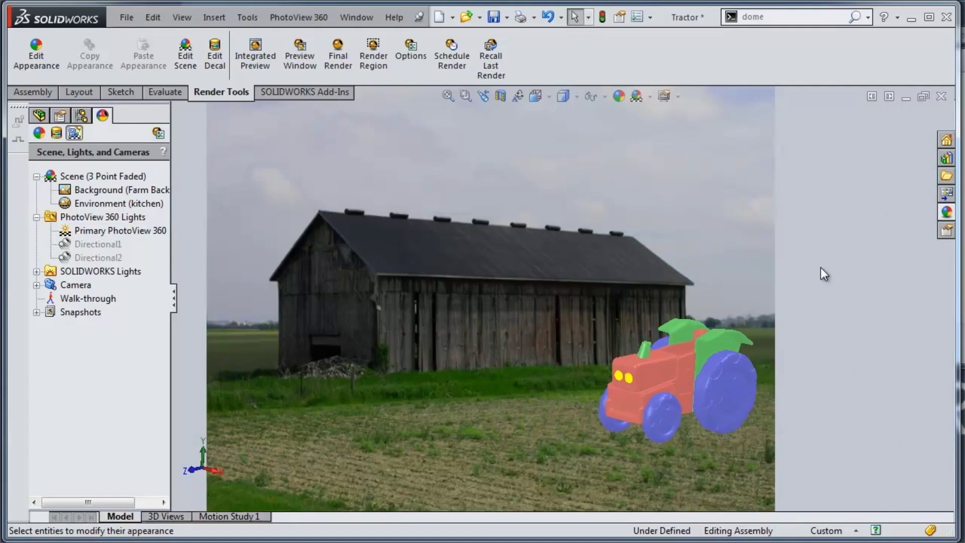
# - Open the Yellow LED settings for the Lamps component, examine the advanced illumination values including luminous intensity, and leave without applying
pyautogui.click(947, 211)
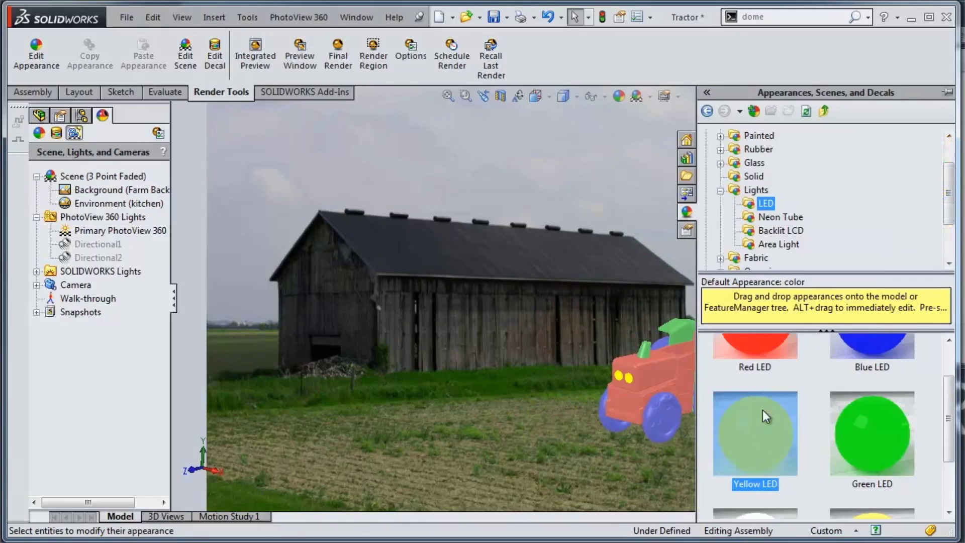
pyautogui.moveTo(763, 432); pyautogui.dragTo(629, 381)
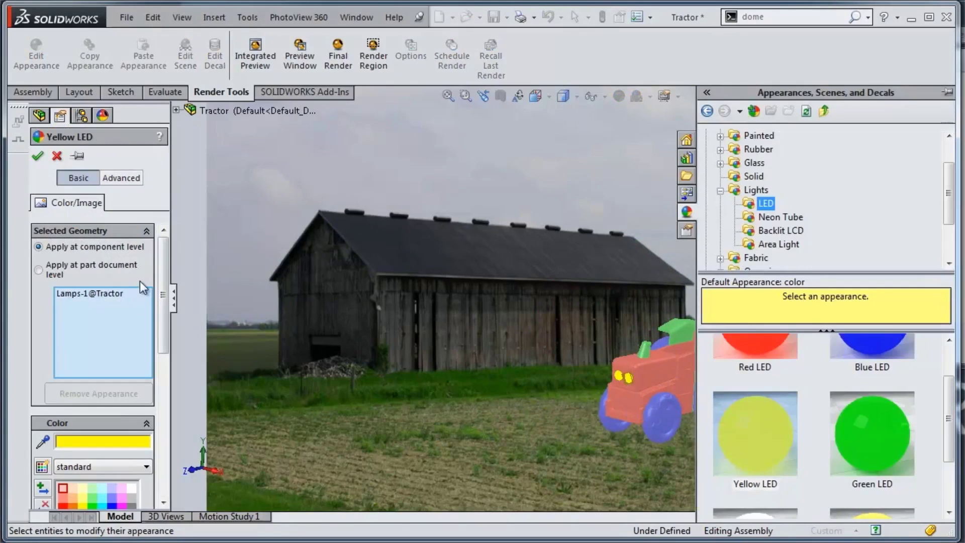
pyautogui.moveTo(161, 271); pyautogui.dragTo(150, 251)
pyautogui.click(118, 179)
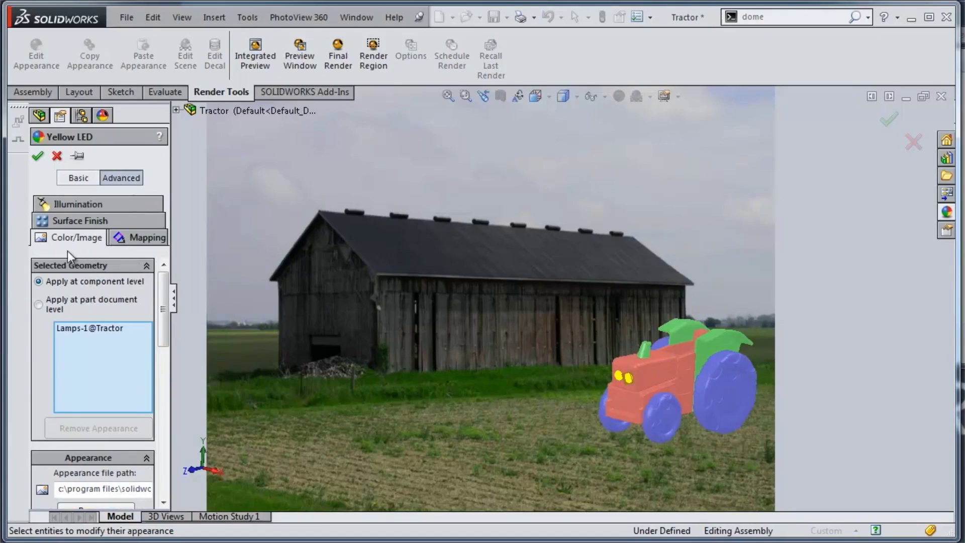
pyautogui.click(61, 204)
pyautogui.moveTo(162, 304); pyautogui.dragTo(170, 400)
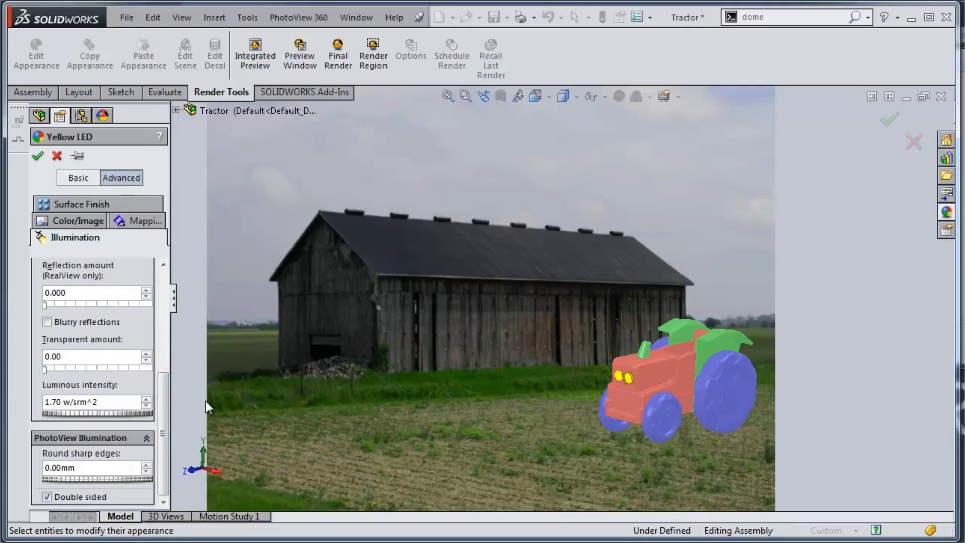
pyautogui.click(55, 156)
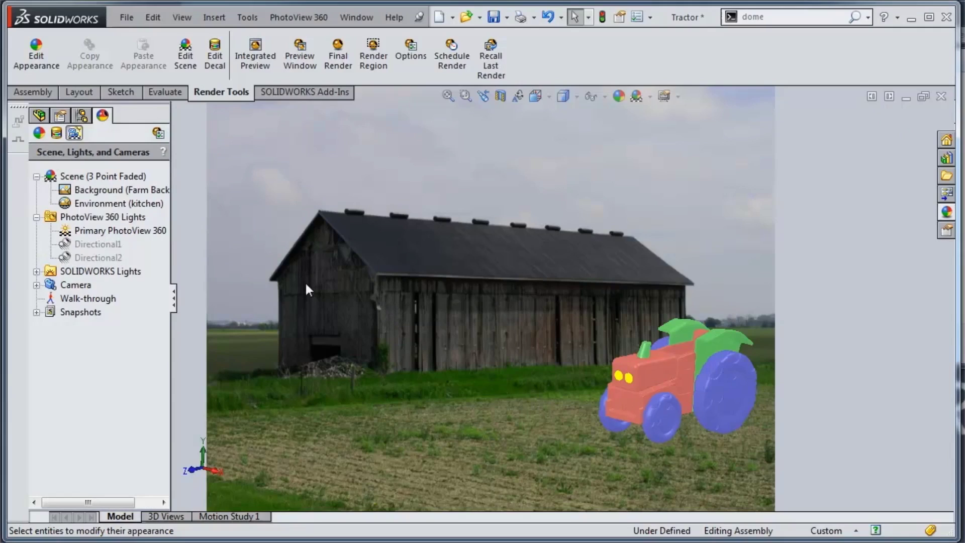
# - Enable Bloom in the PhotoView 360 options and set the bloom extent to 10
pyautogui.click(411, 62)
pyautogui.moveTo(164, 227); pyautogui.dragTo(162, 311)
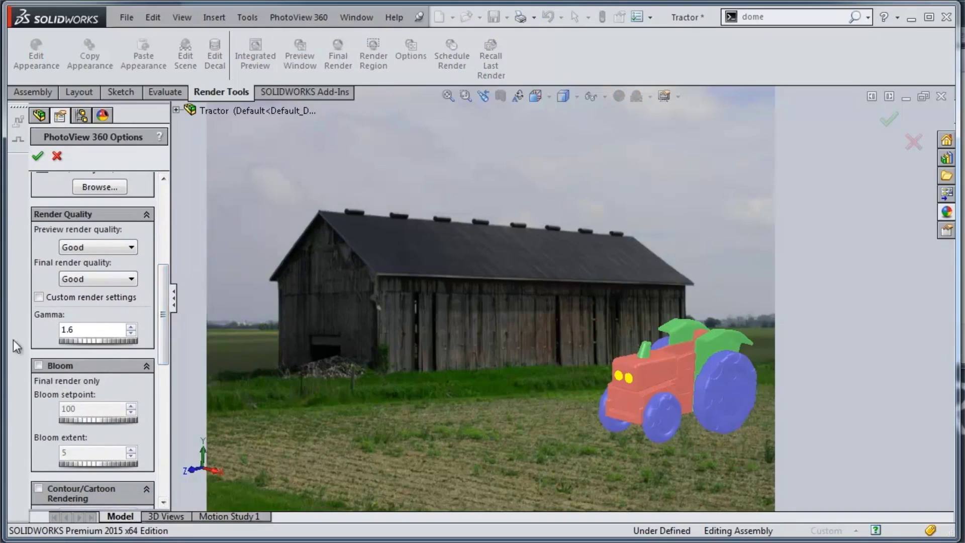
pyautogui.click(41, 364)
pyautogui.moveTo(164, 316); pyautogui.dragTo(161, 346)
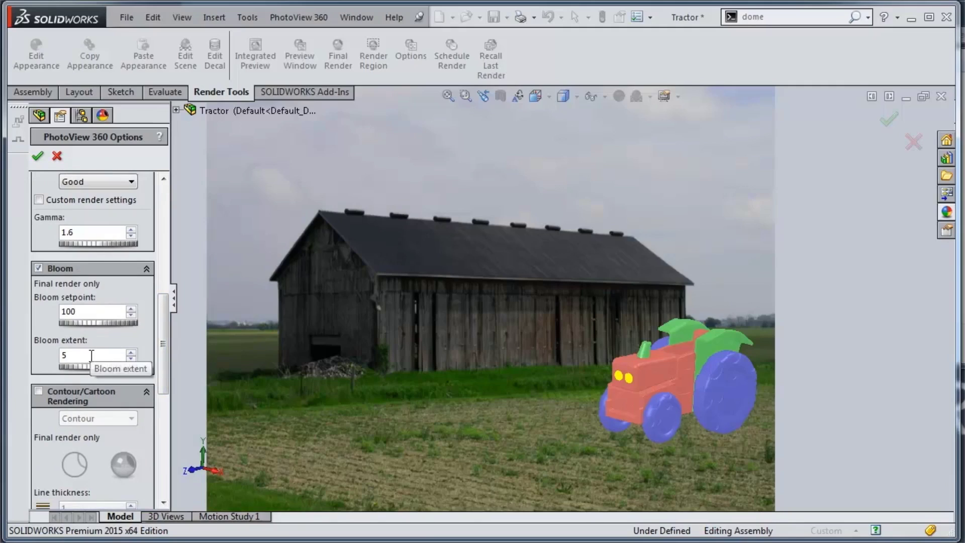
pyautogui.doubleClick(74, 355)
pyautogui.write('10')
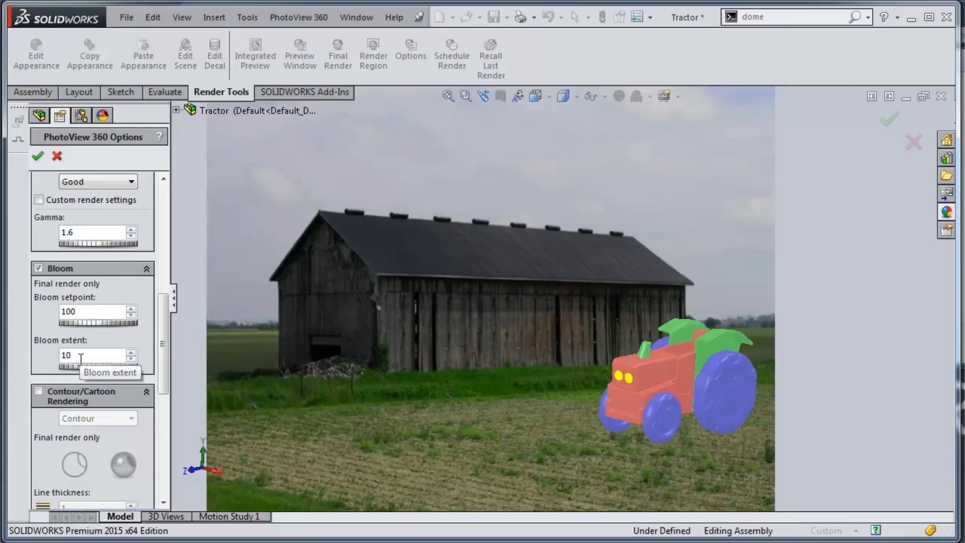
pyautogui.click(38, 156)
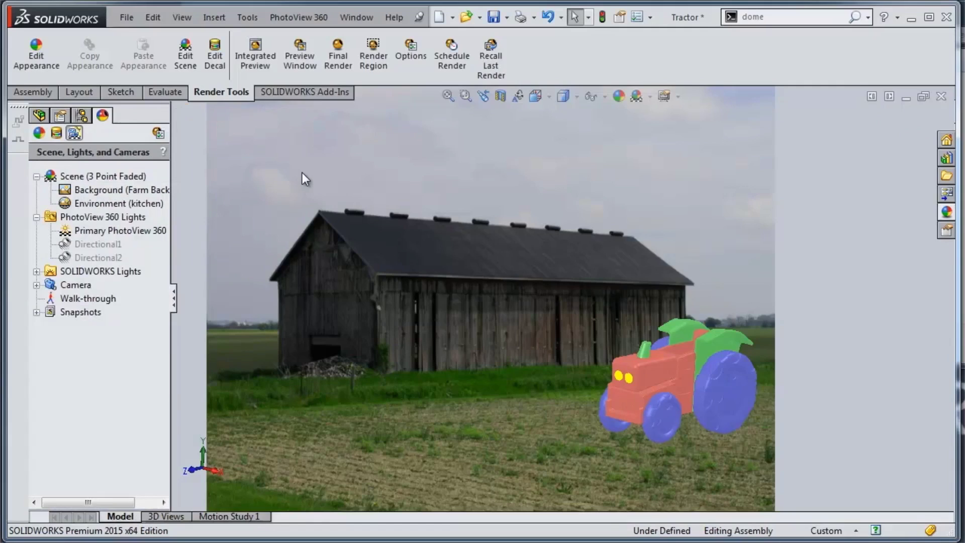
# - Run a final render of the tractor scene without switching to perspective and view the image at 100% zoom
pyautogui.click(338, 71)
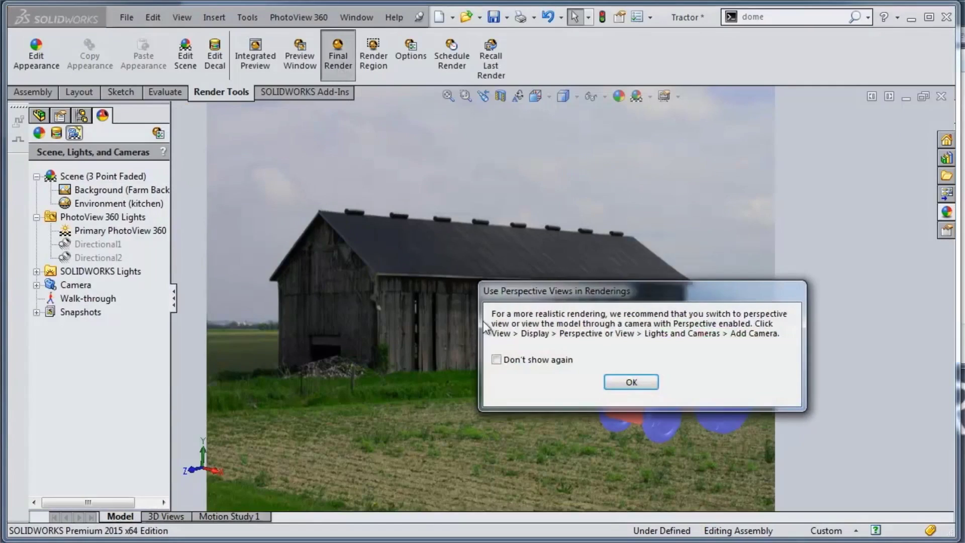
pyautogui.click(631, 381)
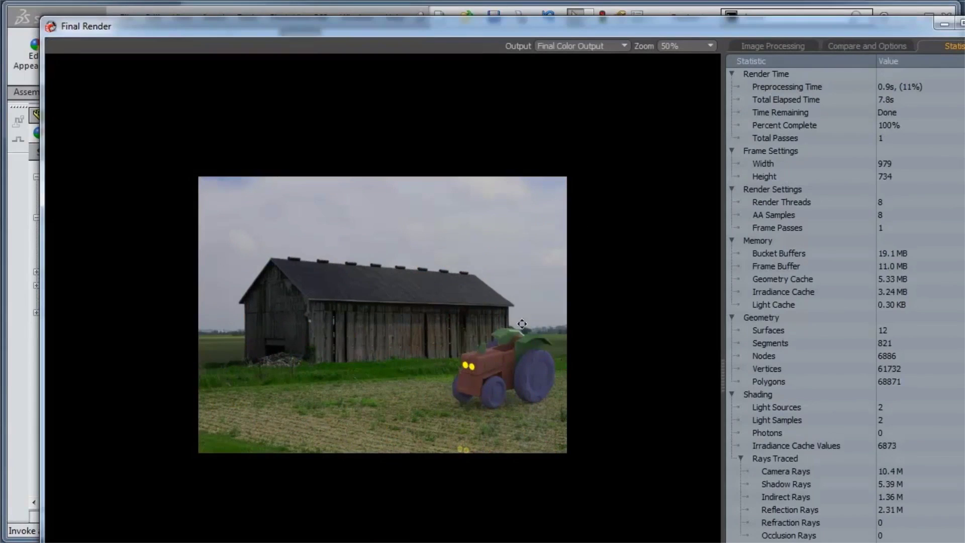
pyautogui.click(664, 46)
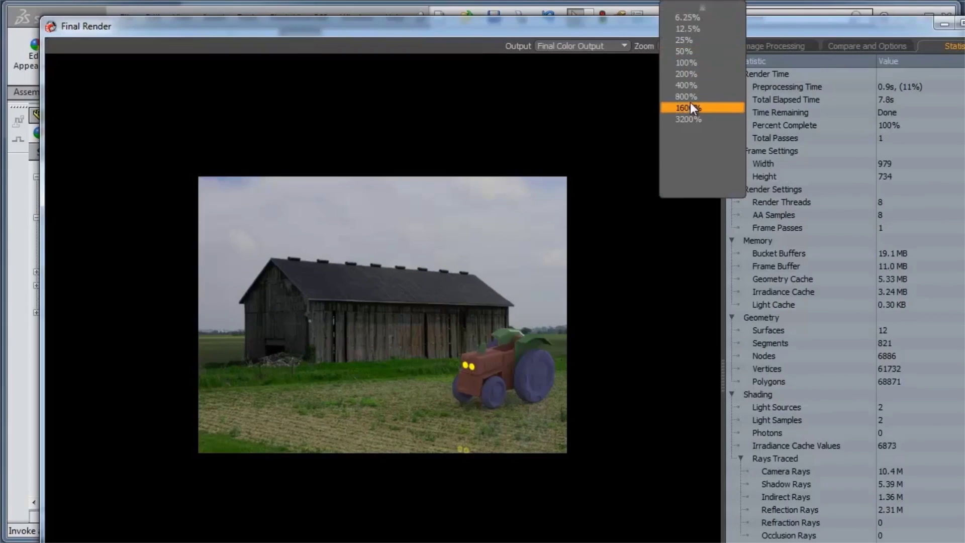
pyautogui.click(689, 62)
pyautogui.moveTo(580, 413); pyautogui.dragTo(549, 398)
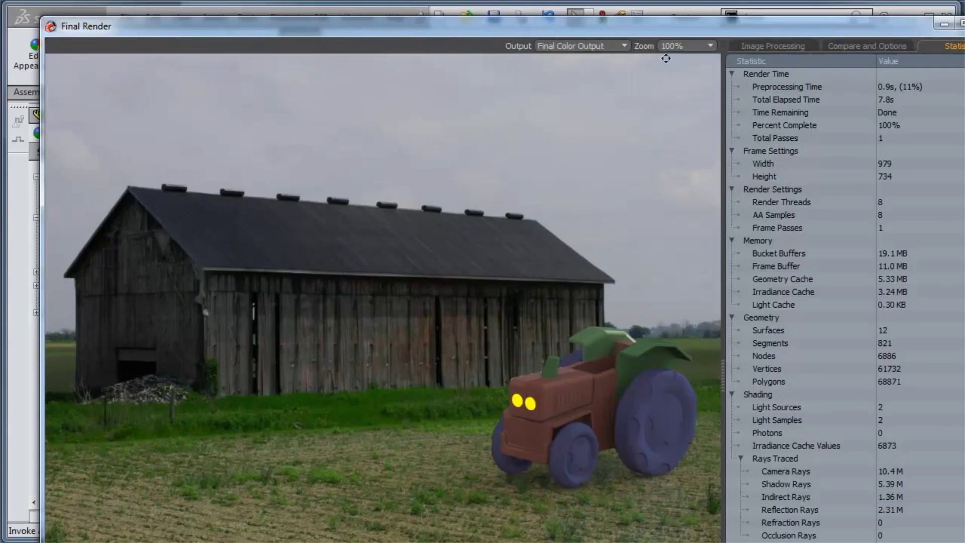
# - Enlarge the rendered image to 200% and inspect the tractor's headlights
pyautogui.click(699, 45)
pyautogui.click(686, 51)
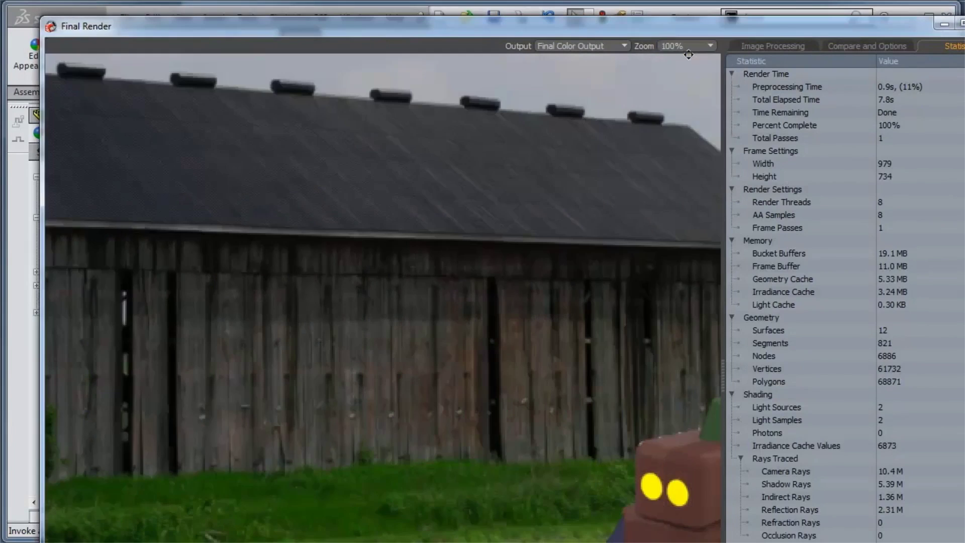
pyautogui.moveTo(644, 256); pyautogui.dragTo(553, 253)
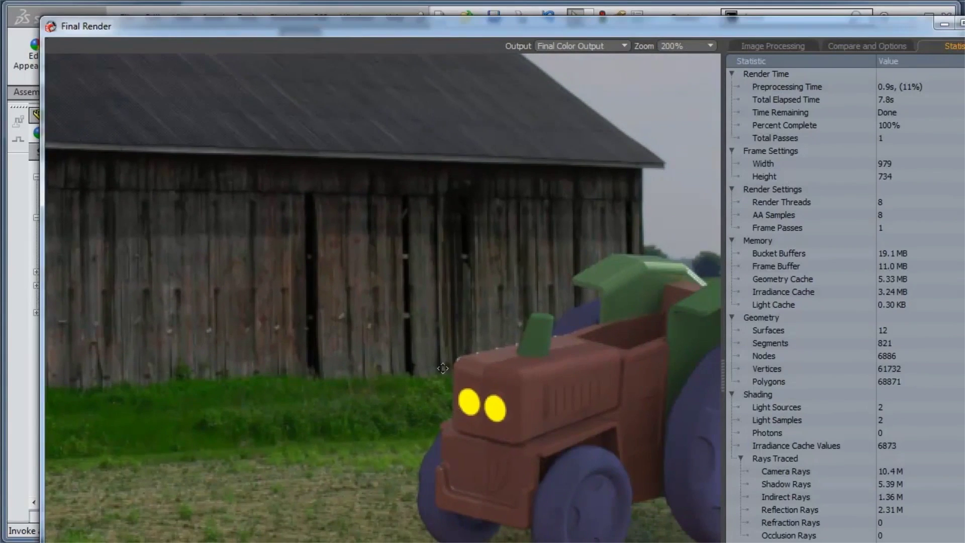